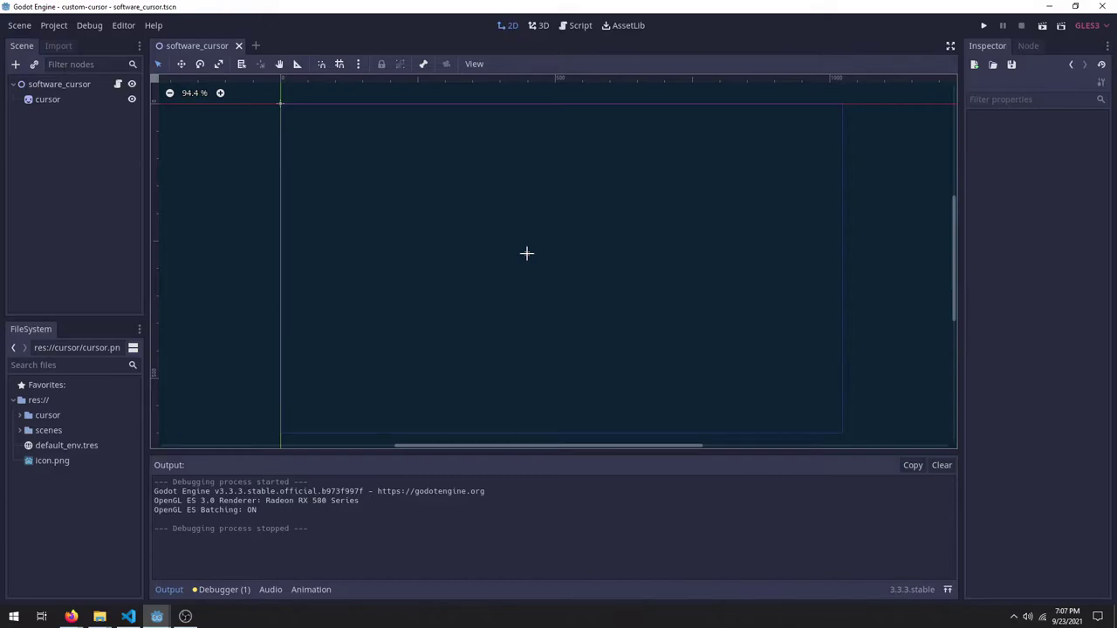
- Inspect the cursor Sprite and software_cursor.gd, then run the software cursor scene
left_click(74, 86)
left_click(72, 99)
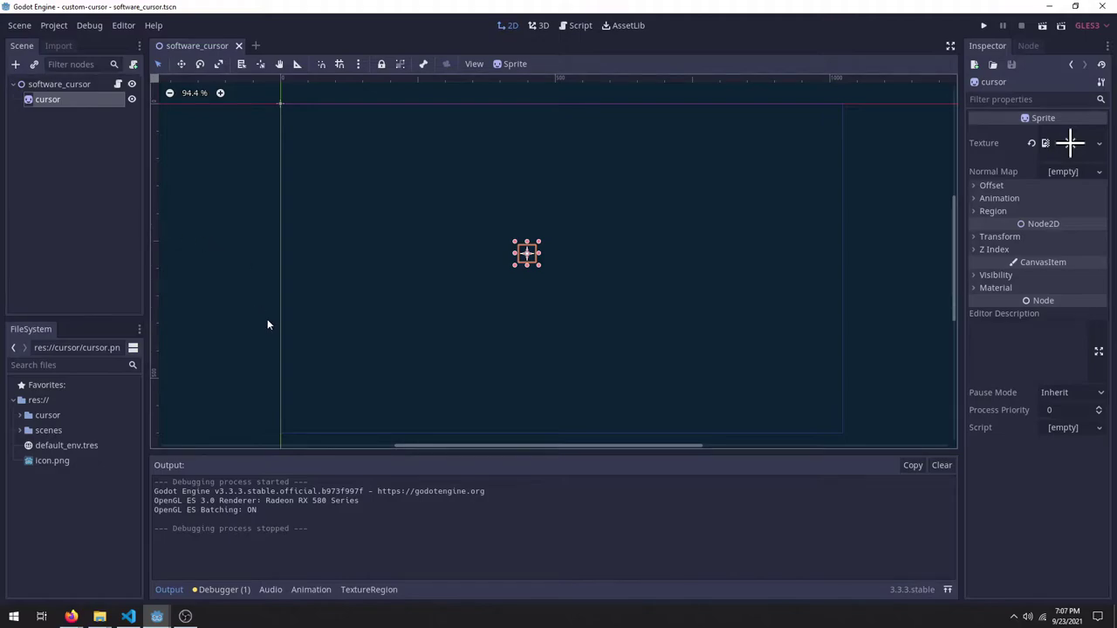
left_click(118, 84)
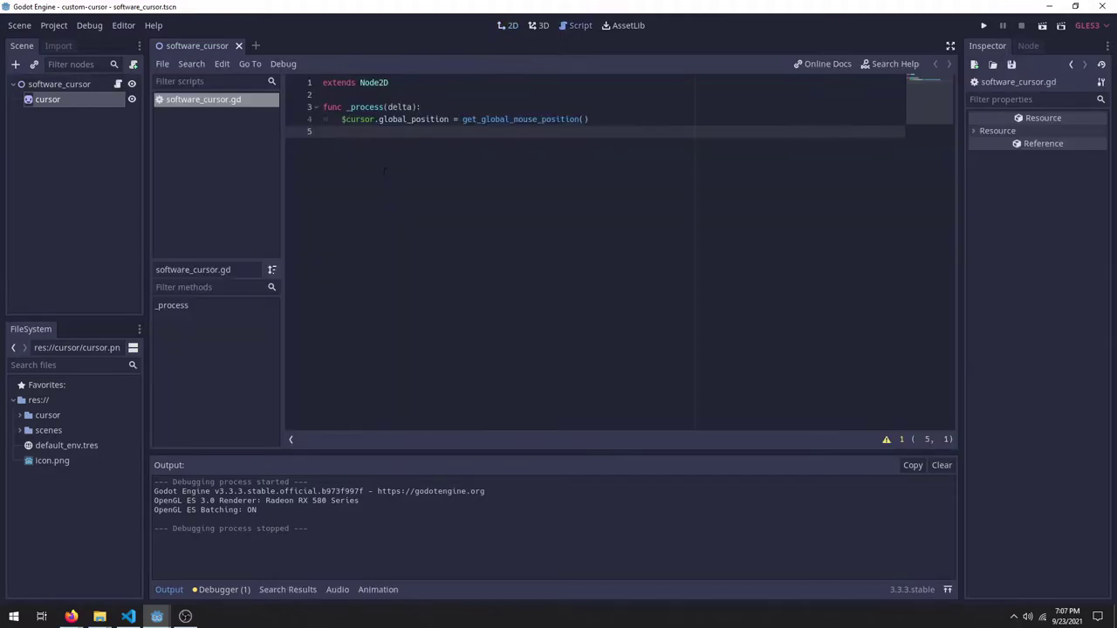
left_click(1043, 27)
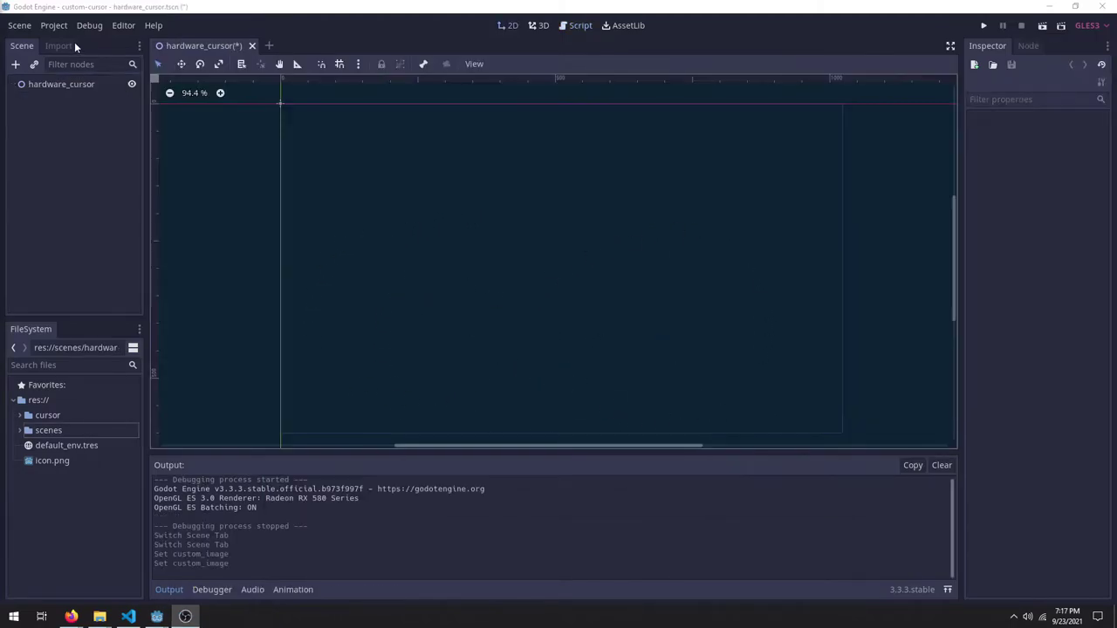
- In Project Settings, set the Mouse Cursor custom image to res://cursor/cursor.png
left_click(53, 25)
left_click(78, 43)
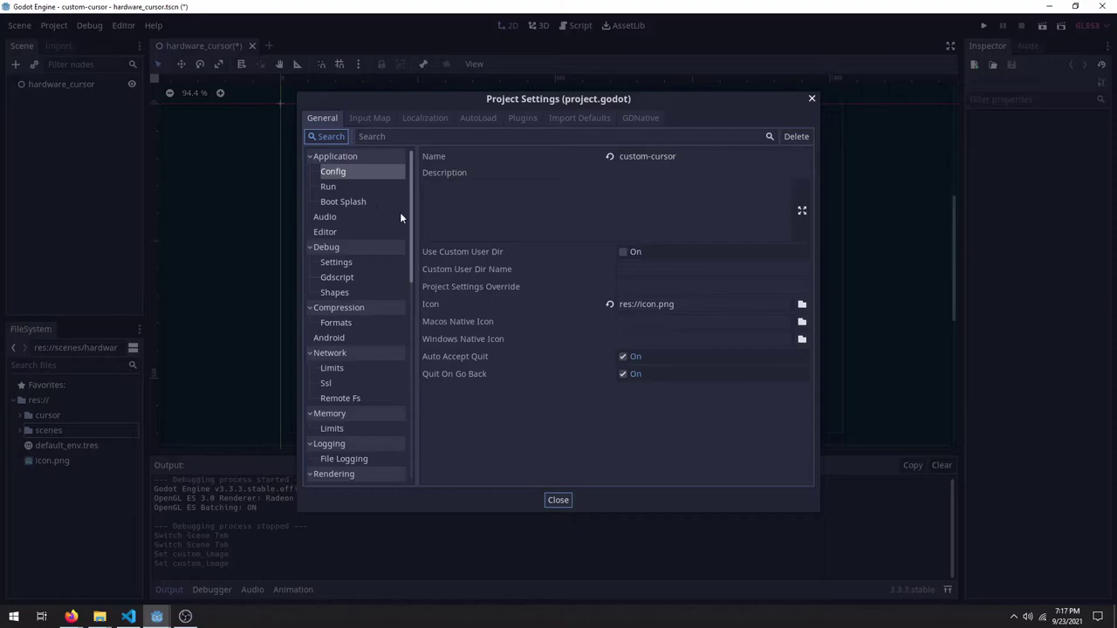
scroll(405, 222, "down", 6)
scroll(376, 292, "down", 3)
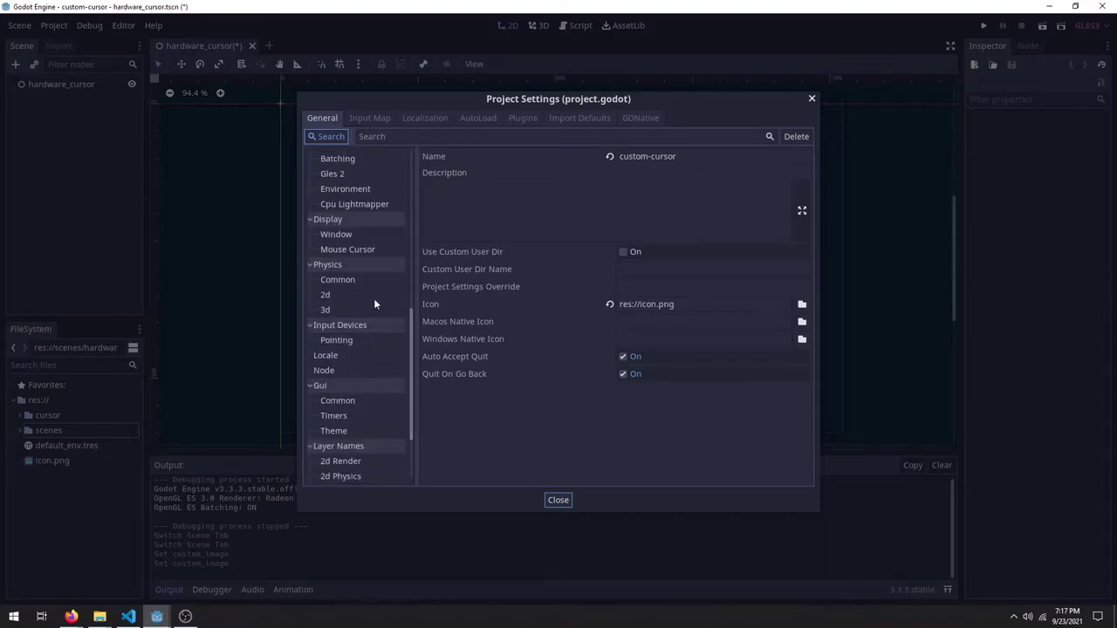
left_click(362, 252)
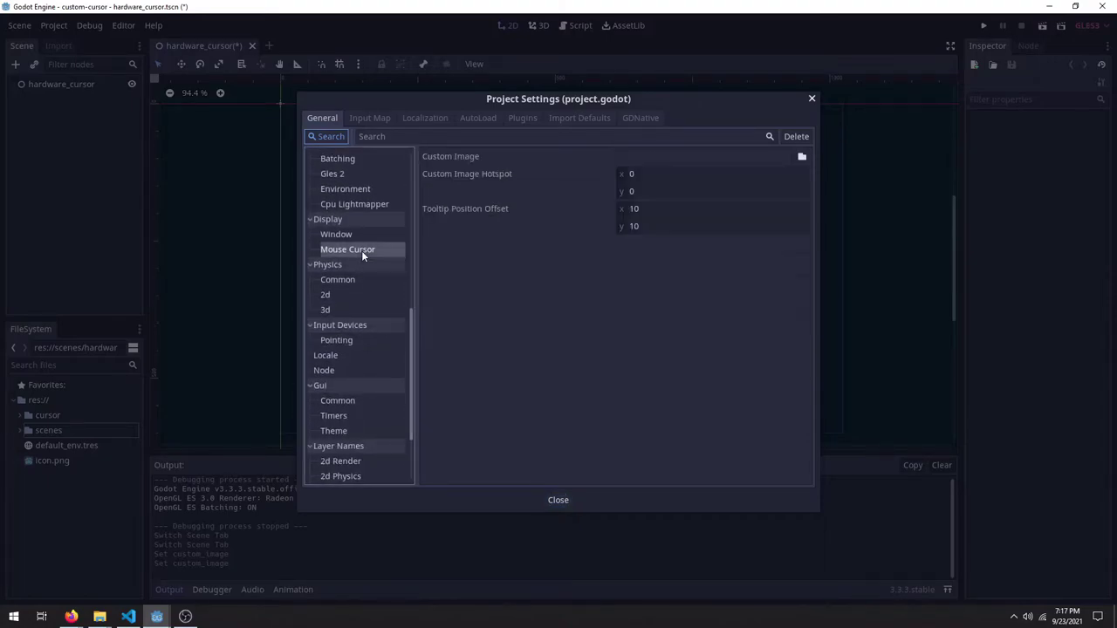
left_click(806, 158)
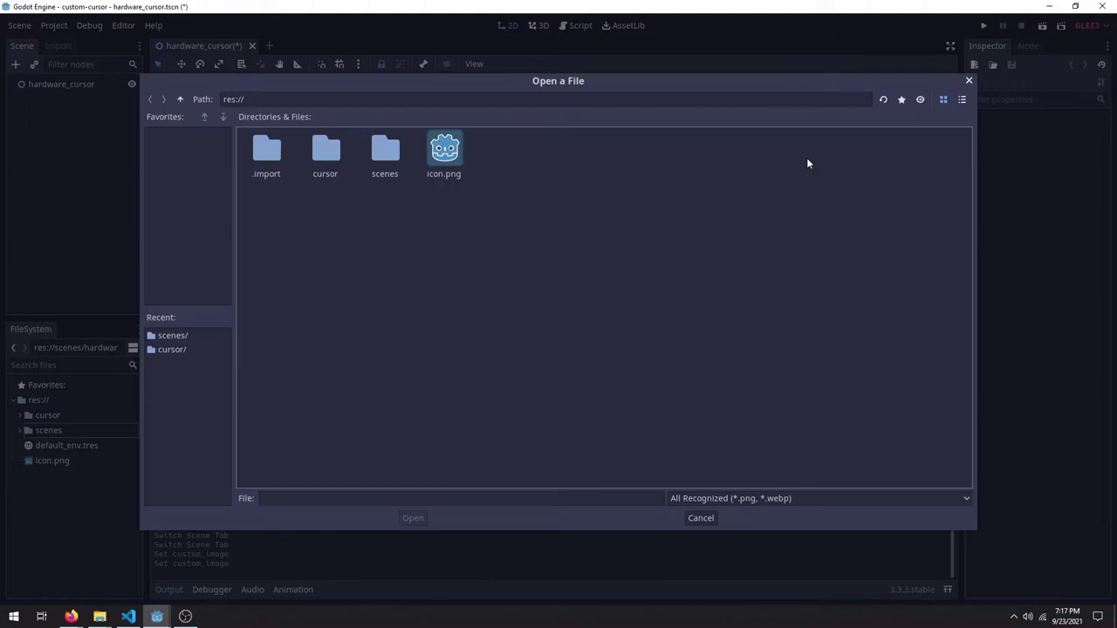
double_click(337, 157)
double_click(272, 150)
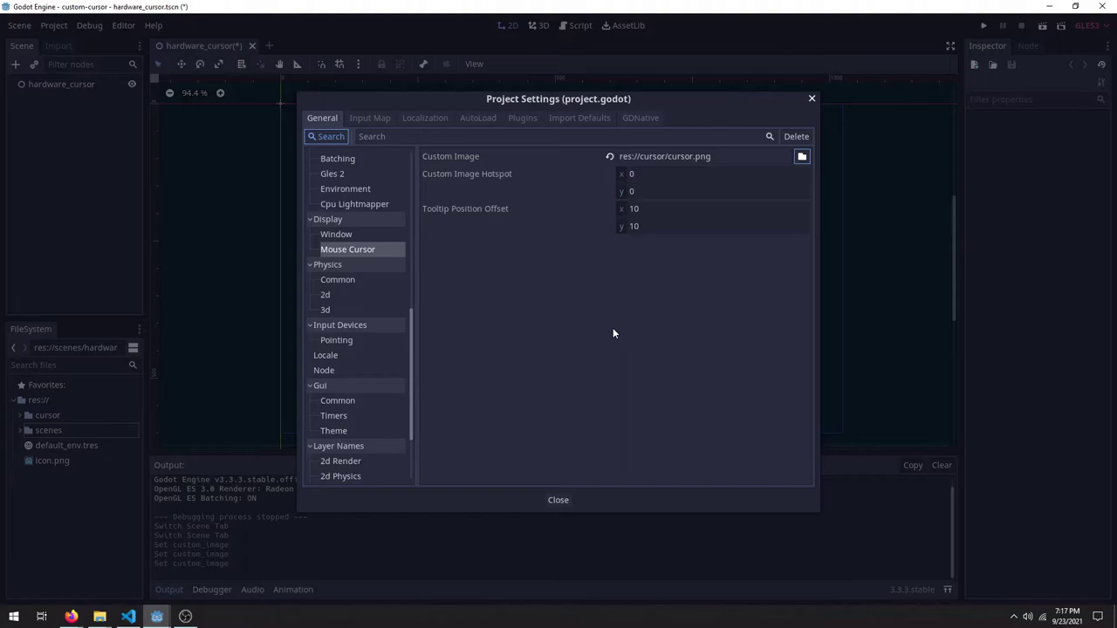
- Set the custom cursor hotspot to 16, 16 and close Project Settings
left_click(672, 175)
type("1")
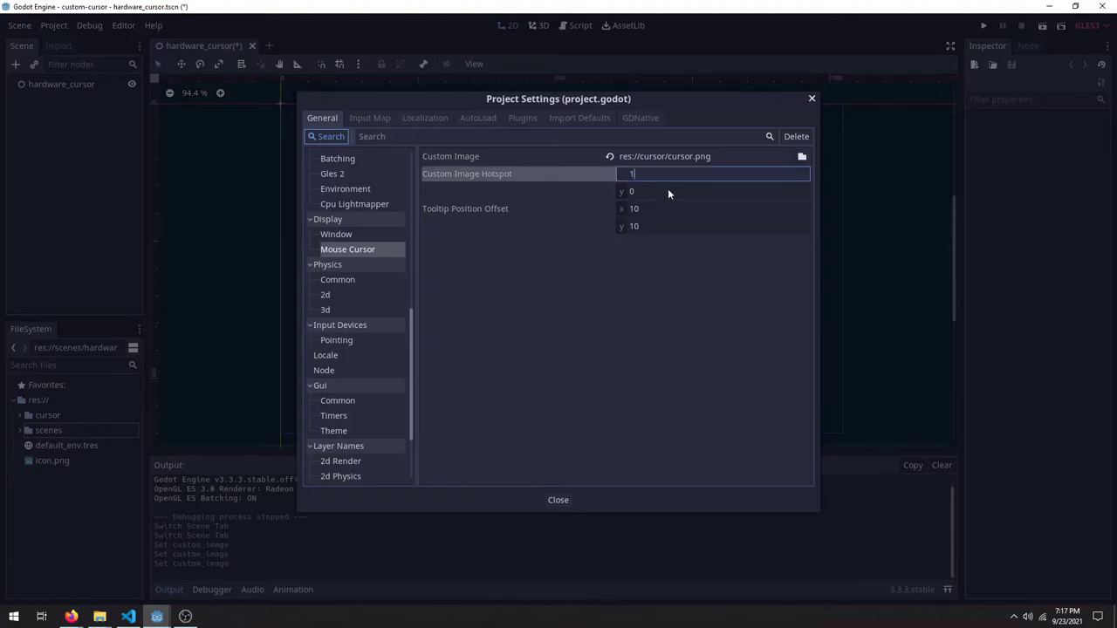
type("6")
key("Tab")
type("16")
key("Return")
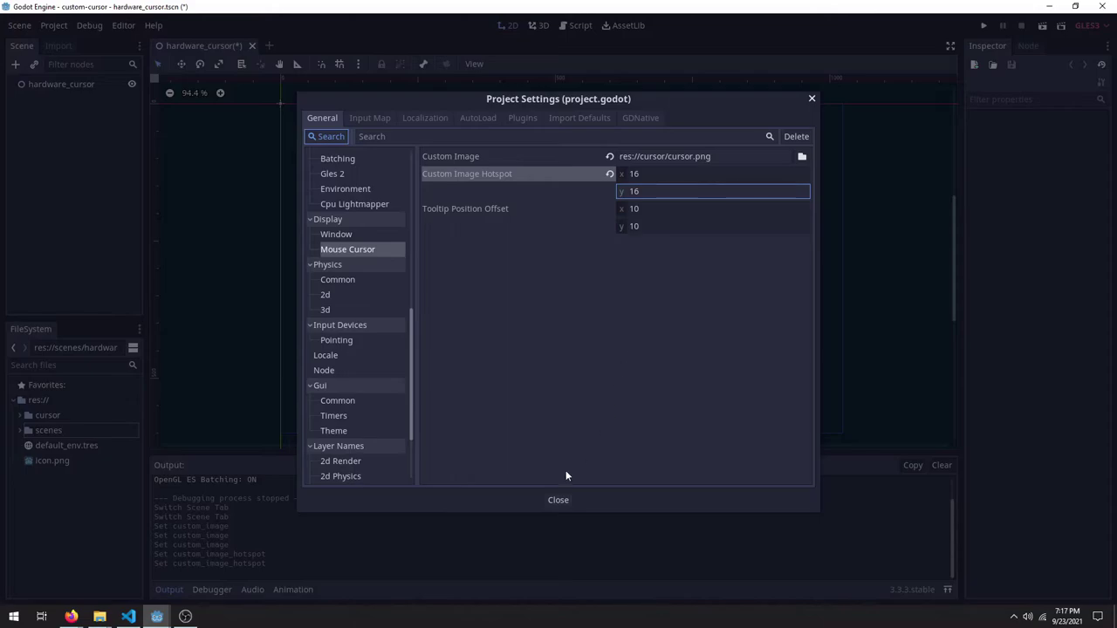
left_click(557, 500)
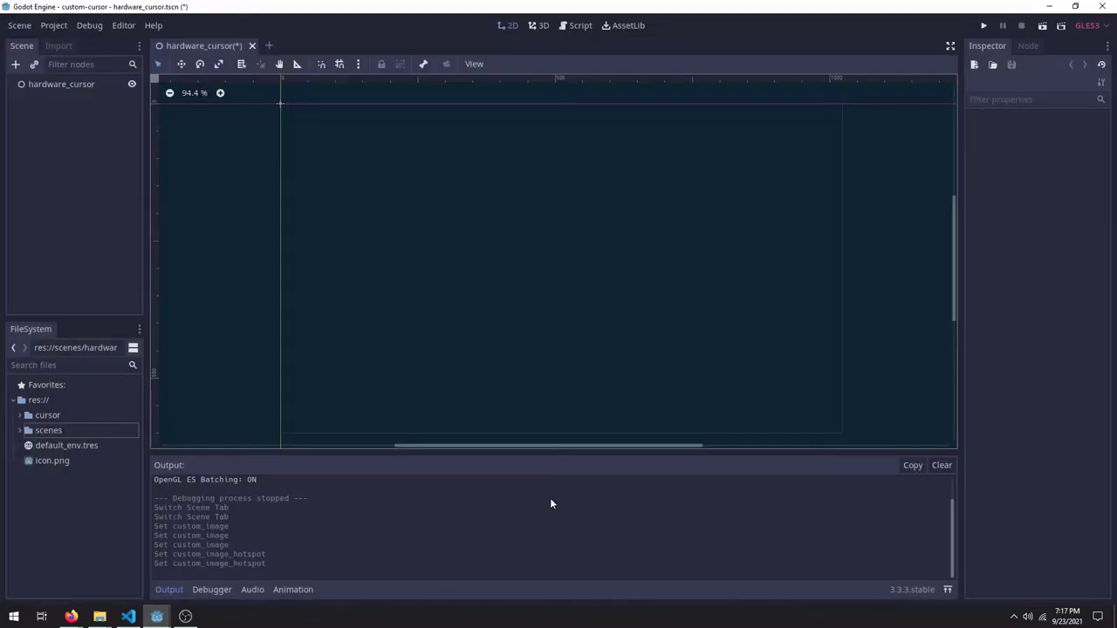
- Play the hardware_cursor scene to check the centered crosshair cursor
left_click(1044, 28)
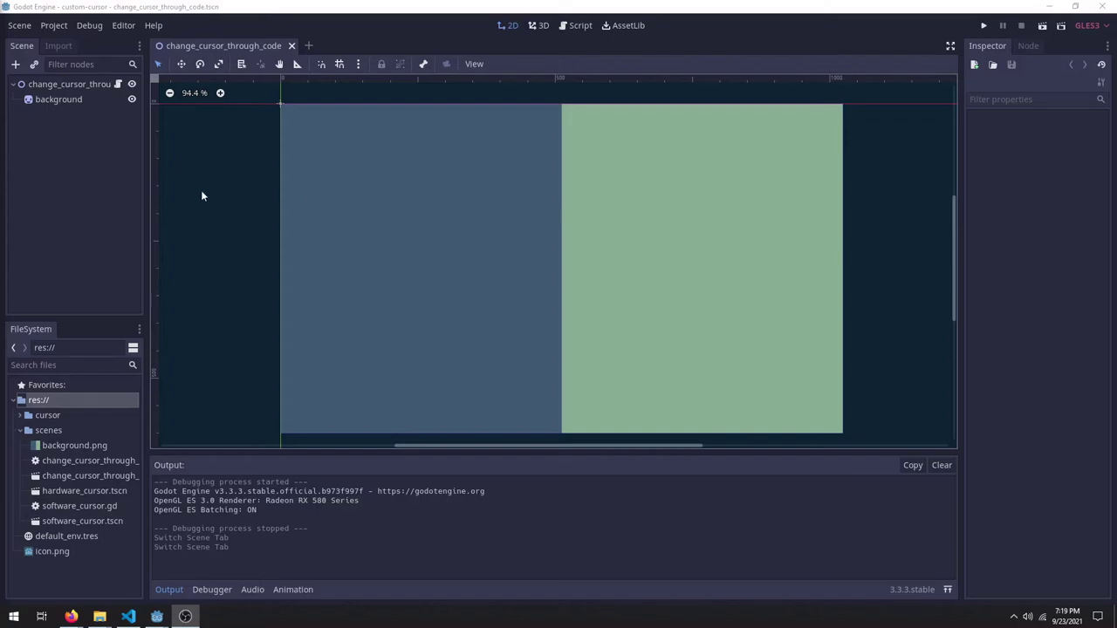
- Review change_cursor_through_code.gd, then run the scene with F6 to test cursor switching
left_click(119, 84)
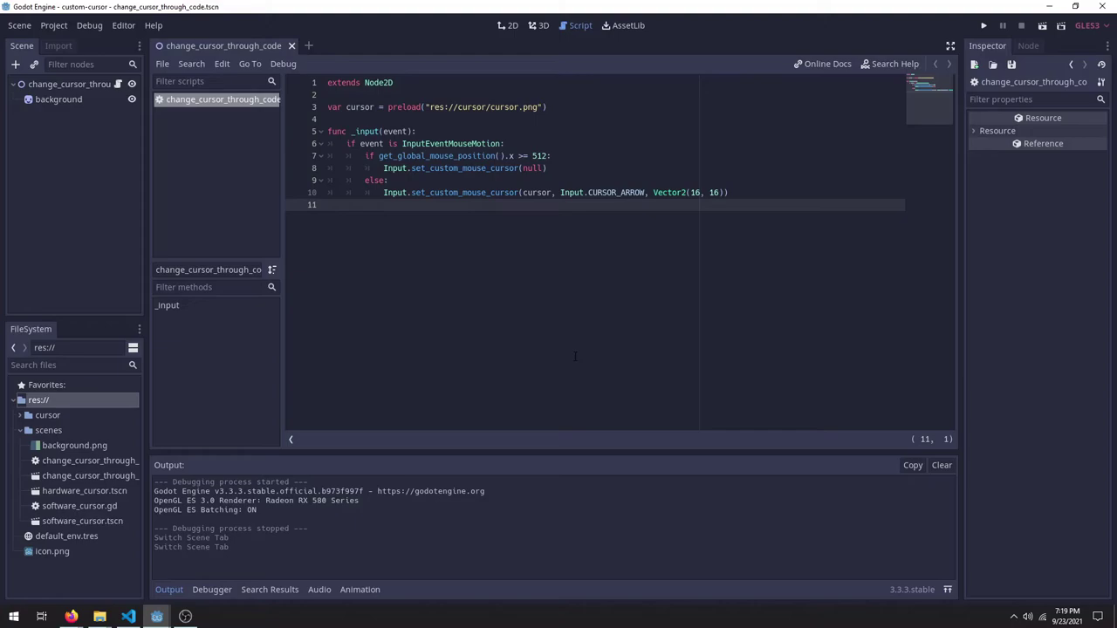
key("F6")
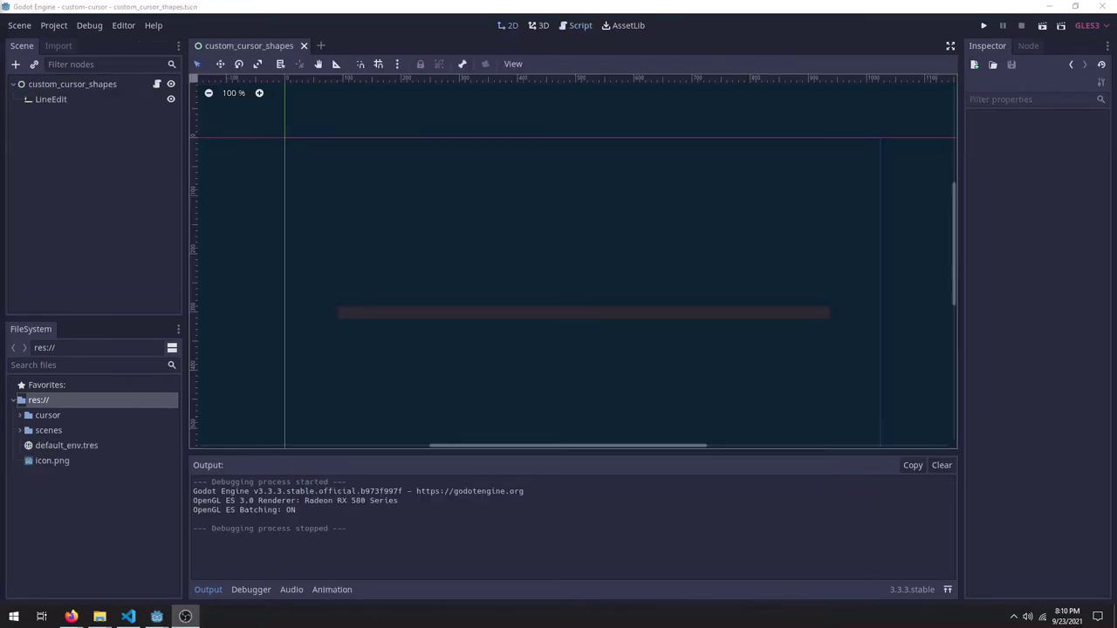
- Select the LineEdit node and view the custom_cursor_shapes.gd script
left_click(96, 103)
left_click(157, 84)
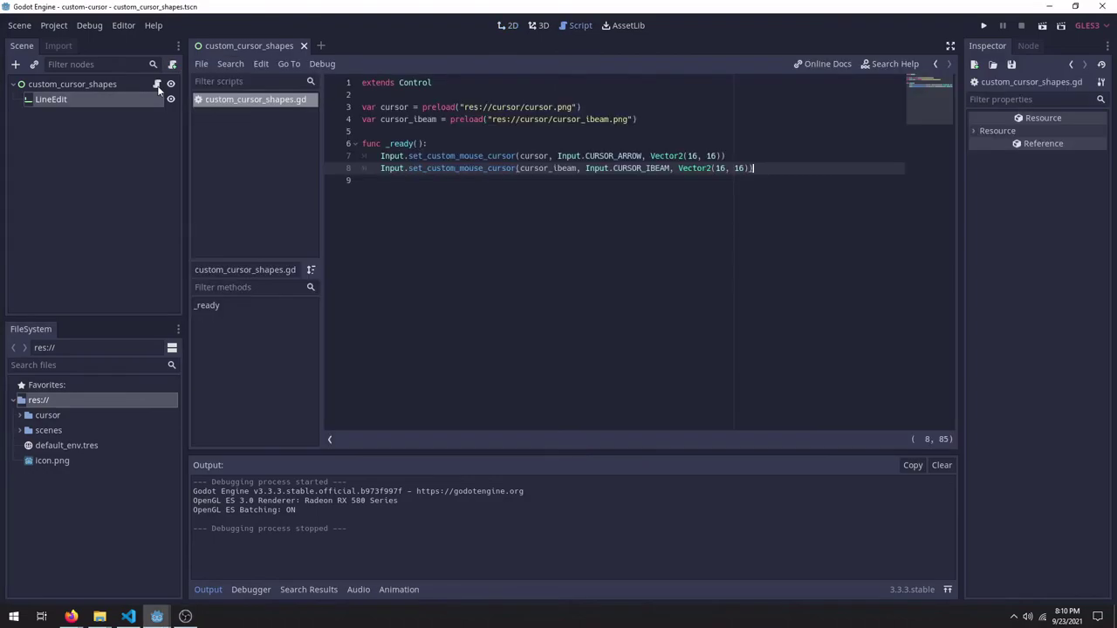
left_click(555, 380)
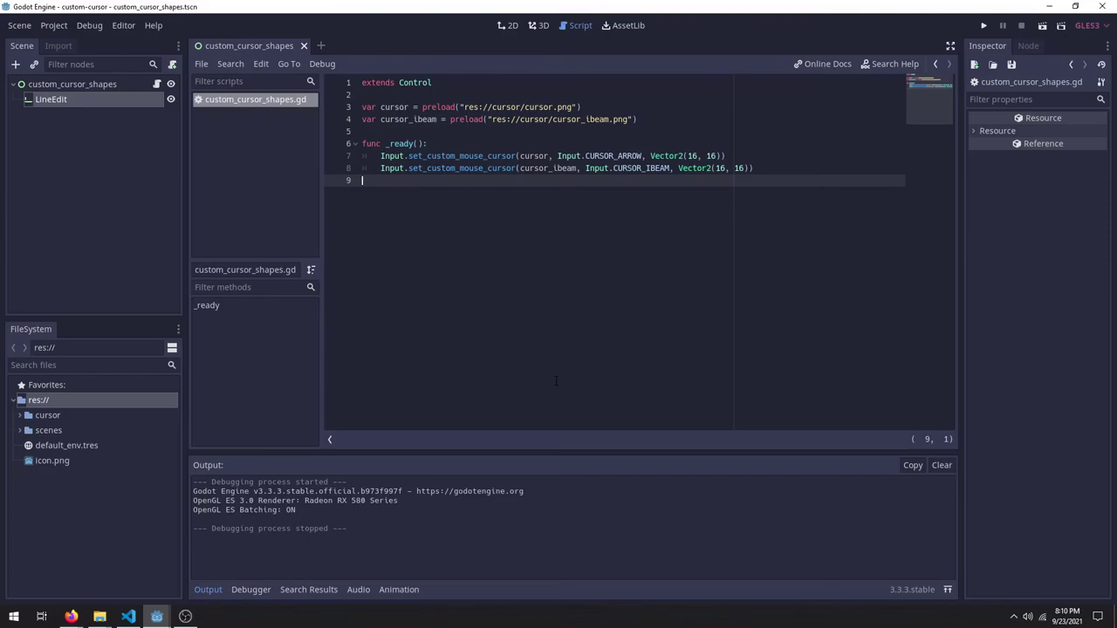
- Run custom_cursor_shapes and type 'Custom cursors are fun!' into its LineEdit
left_click(1042, 25)
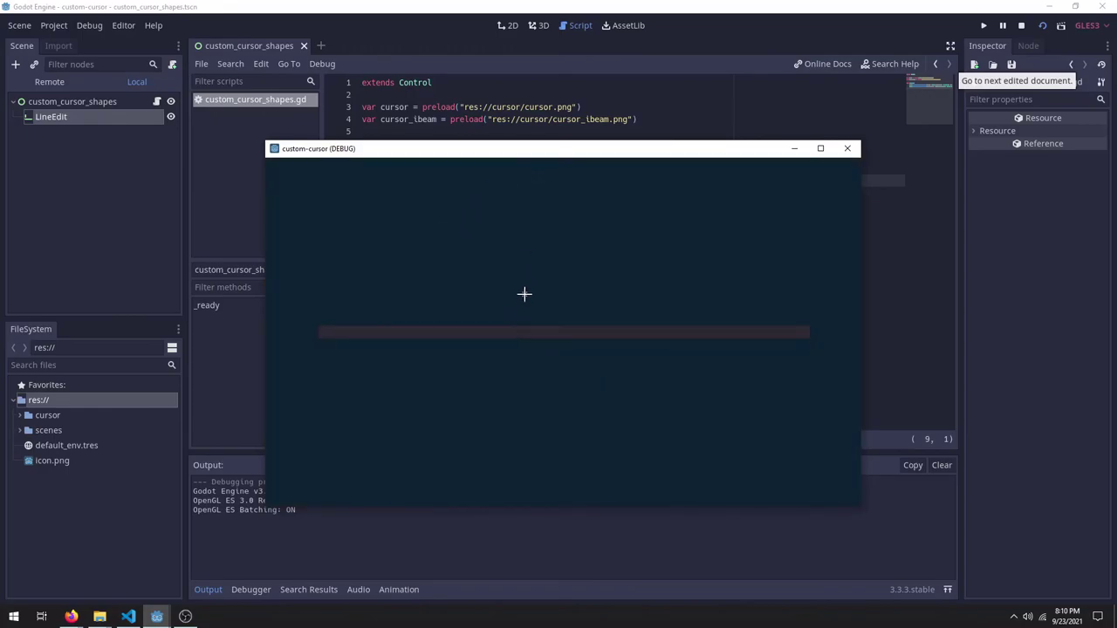
left_click(522, 332)
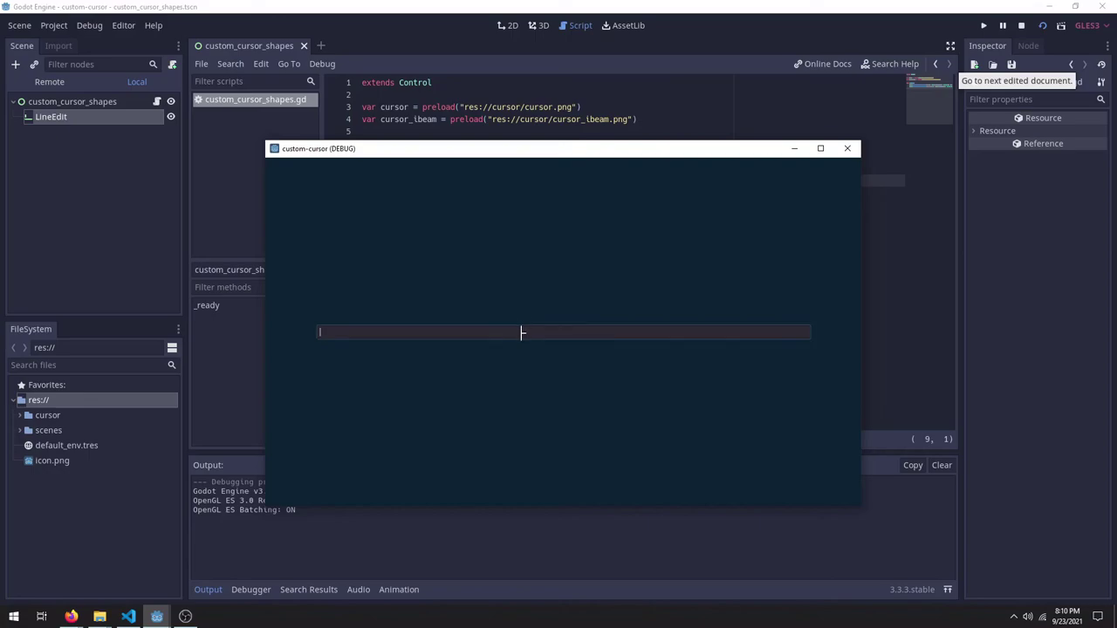
type("Custom cursors are fu")
type("n!")
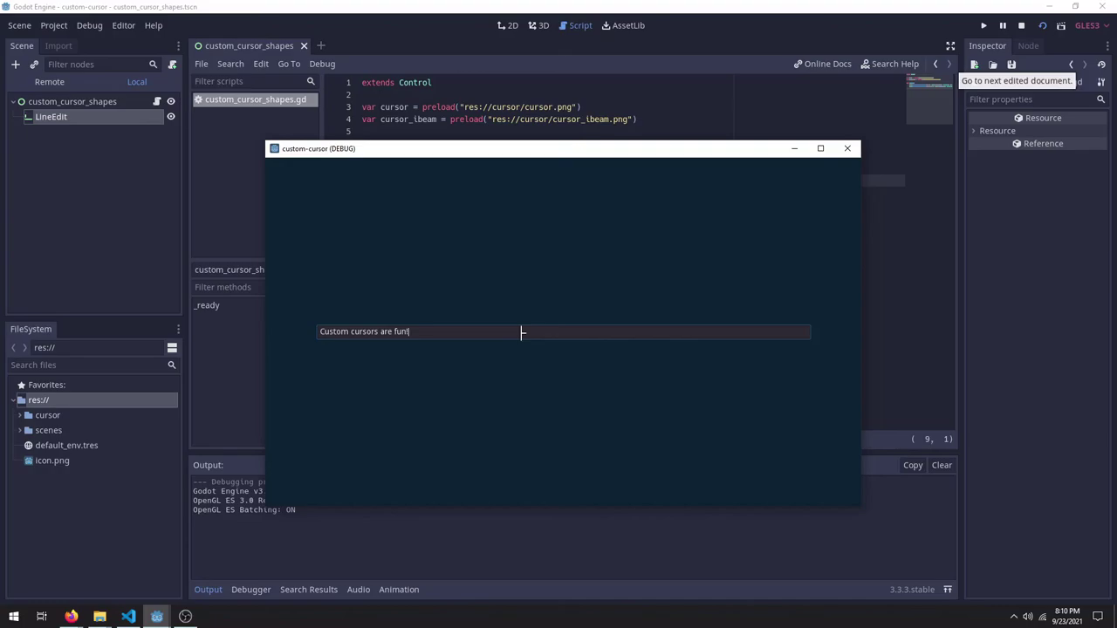